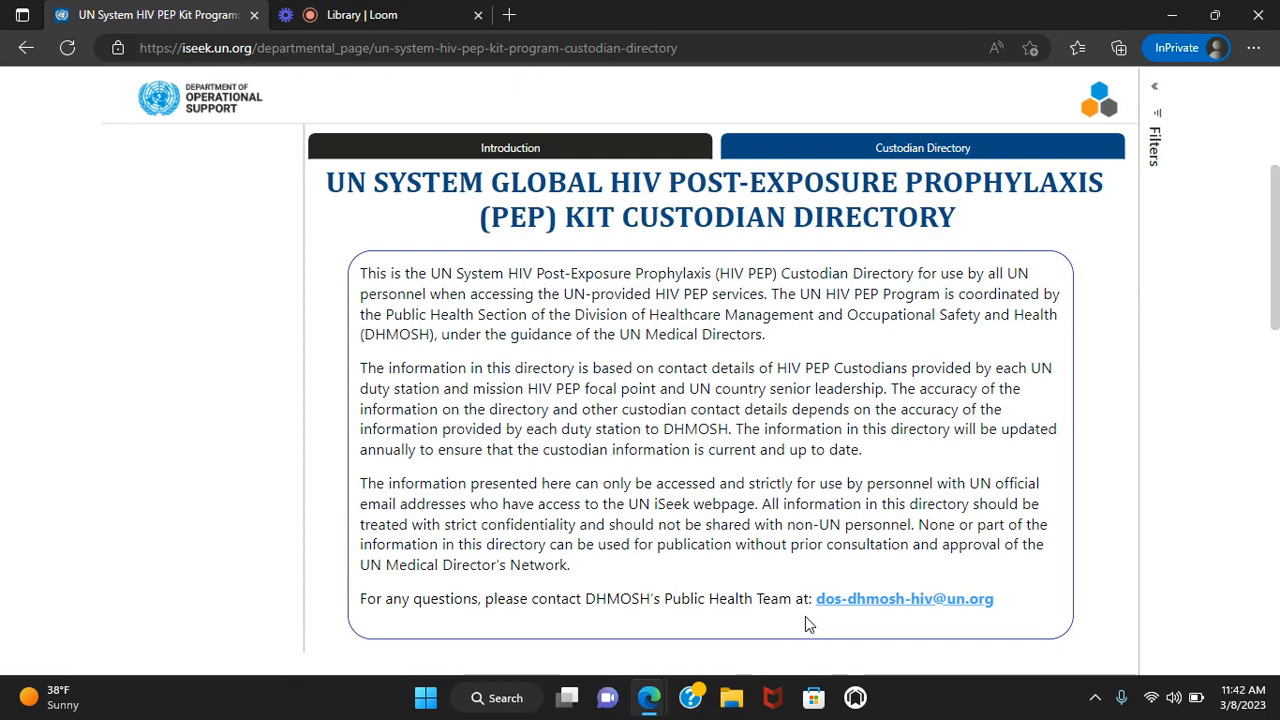
{"action": "left_click", "coordinate": [410, 20]}
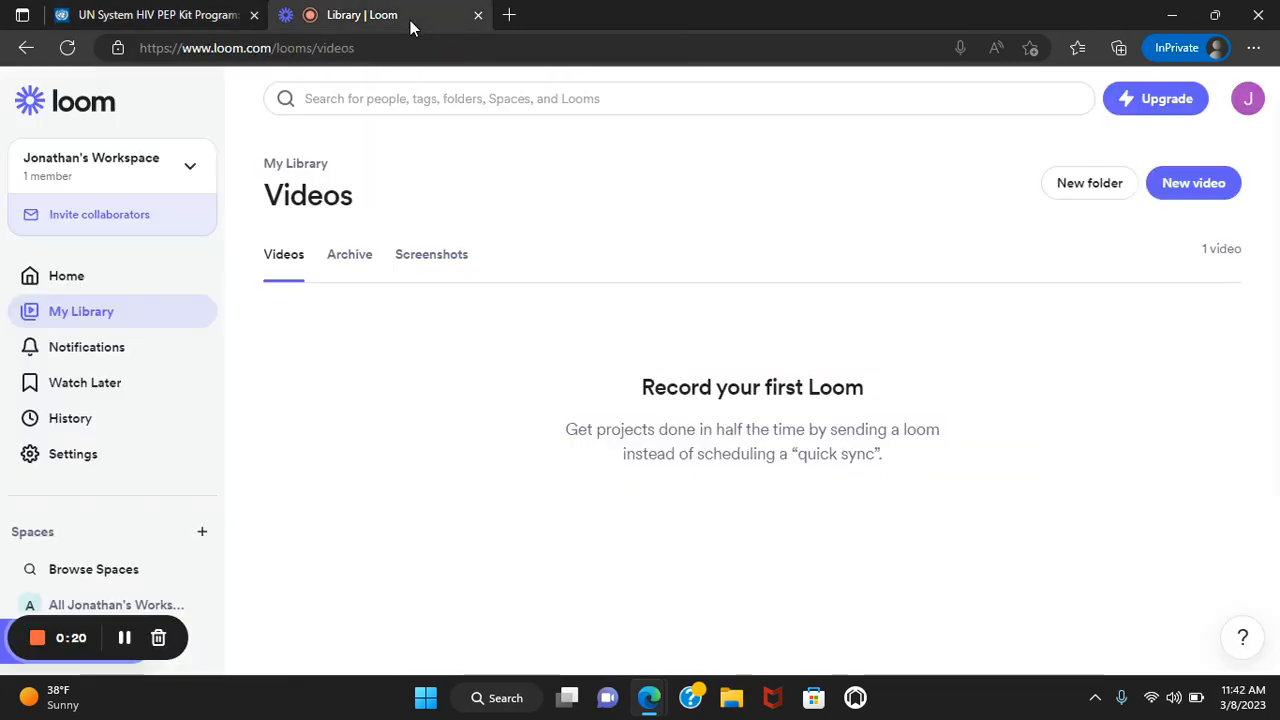
{"action": "left_click", "coordinate": [124, 637]}
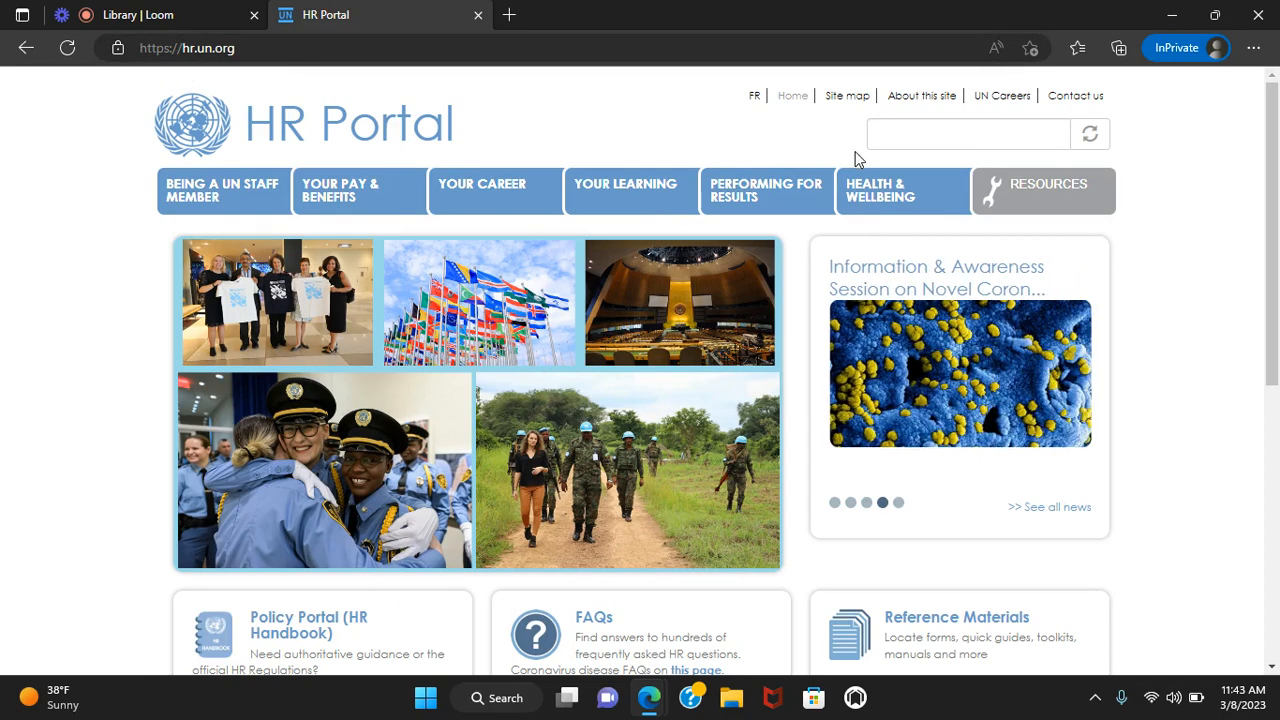
Step: Go to the HR Portal's HIV & PEP page under Health & Wellbeing and open the UN System HIV PEP Kit Program: Custodian Directory
{"action": "mouse_move", "coordinate": [875, 187]}
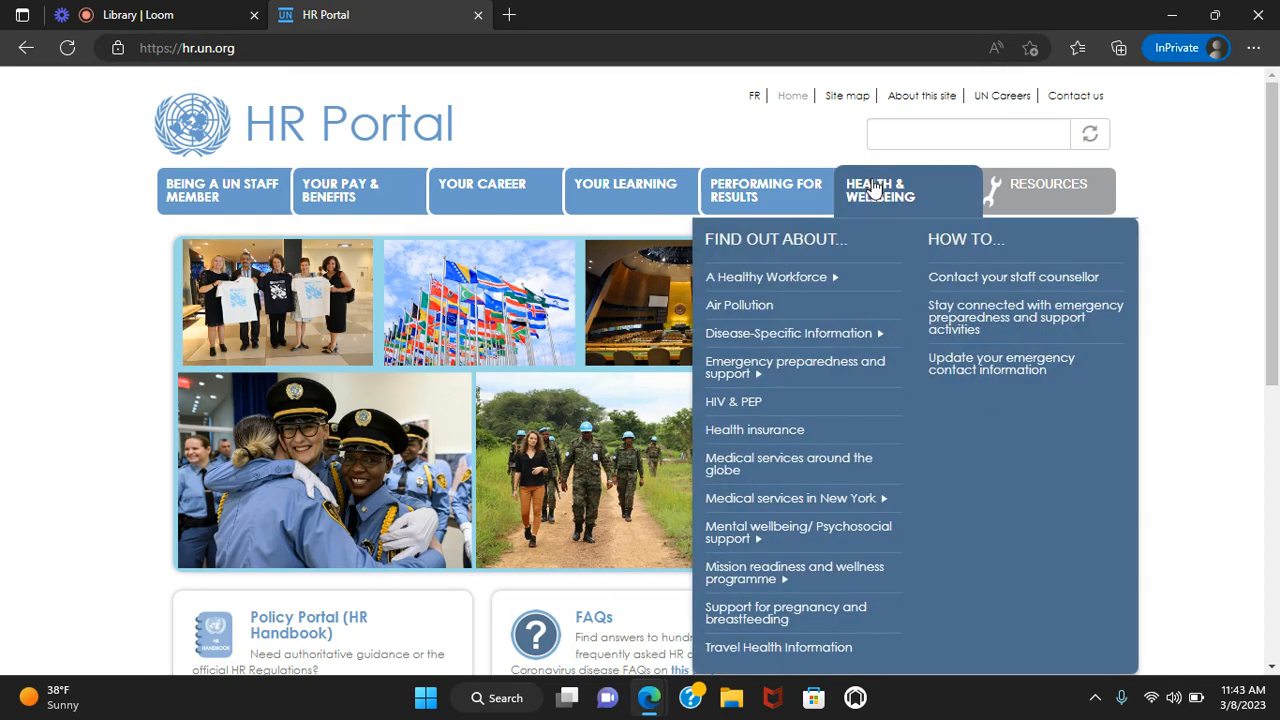
{"action": "left_click", "coordinate": [748, 411]}
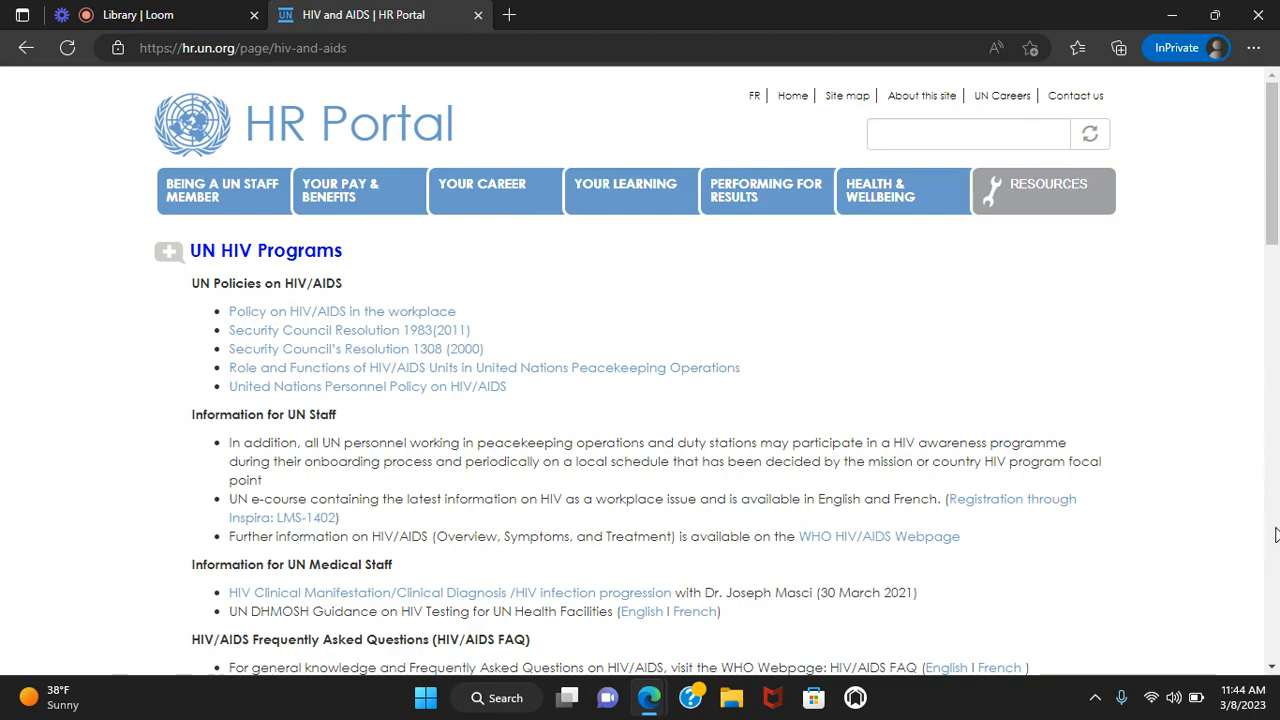
{"action": "scroll", "coordinate": [1275, 553], "scroll_direction": "down", "scroll_amount": 10}
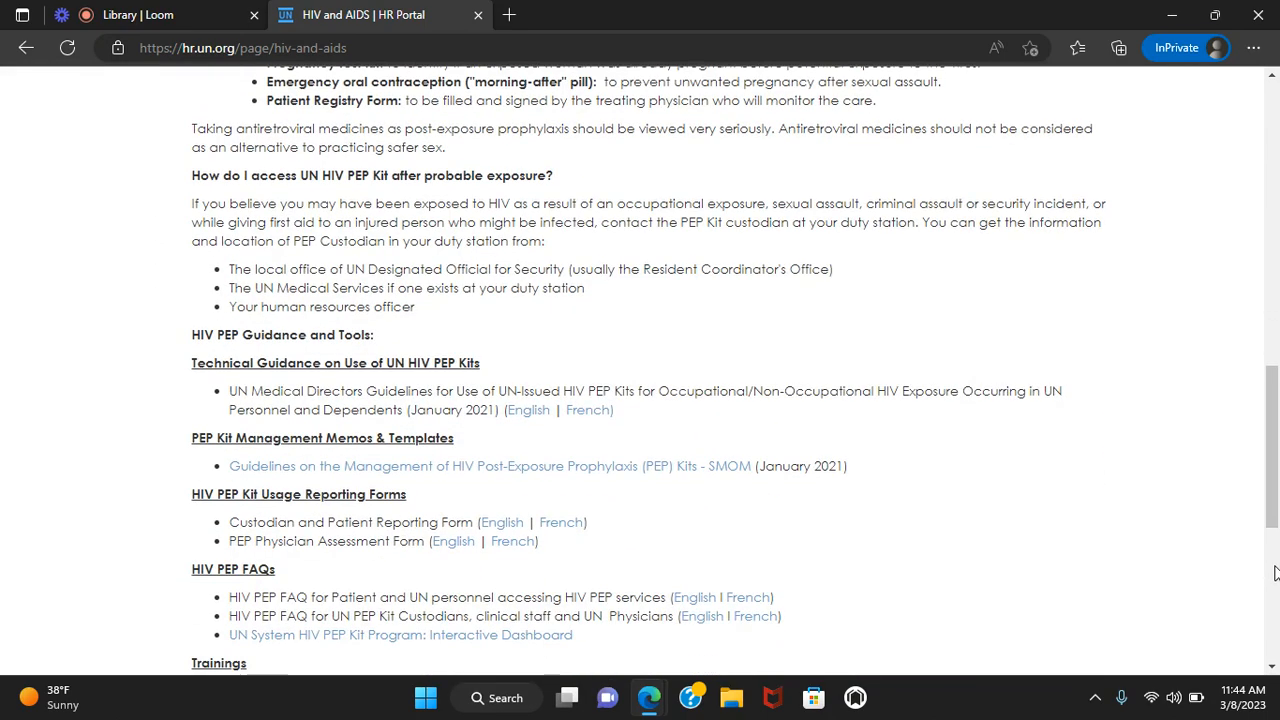
{"action": "scroll", "coordinate": [1275, 572], "scroll_direction": "down", "scroll_amount": 5}
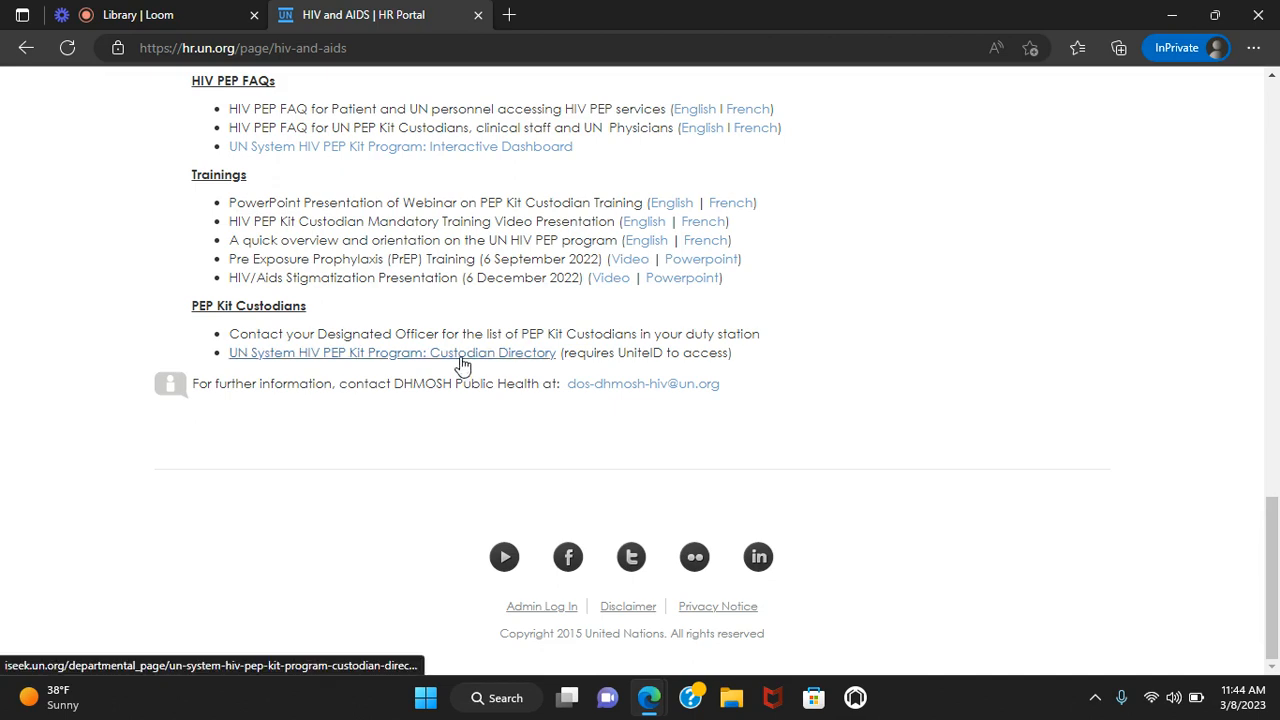
{"action": "left_click", "coordinate": [463, 364]}
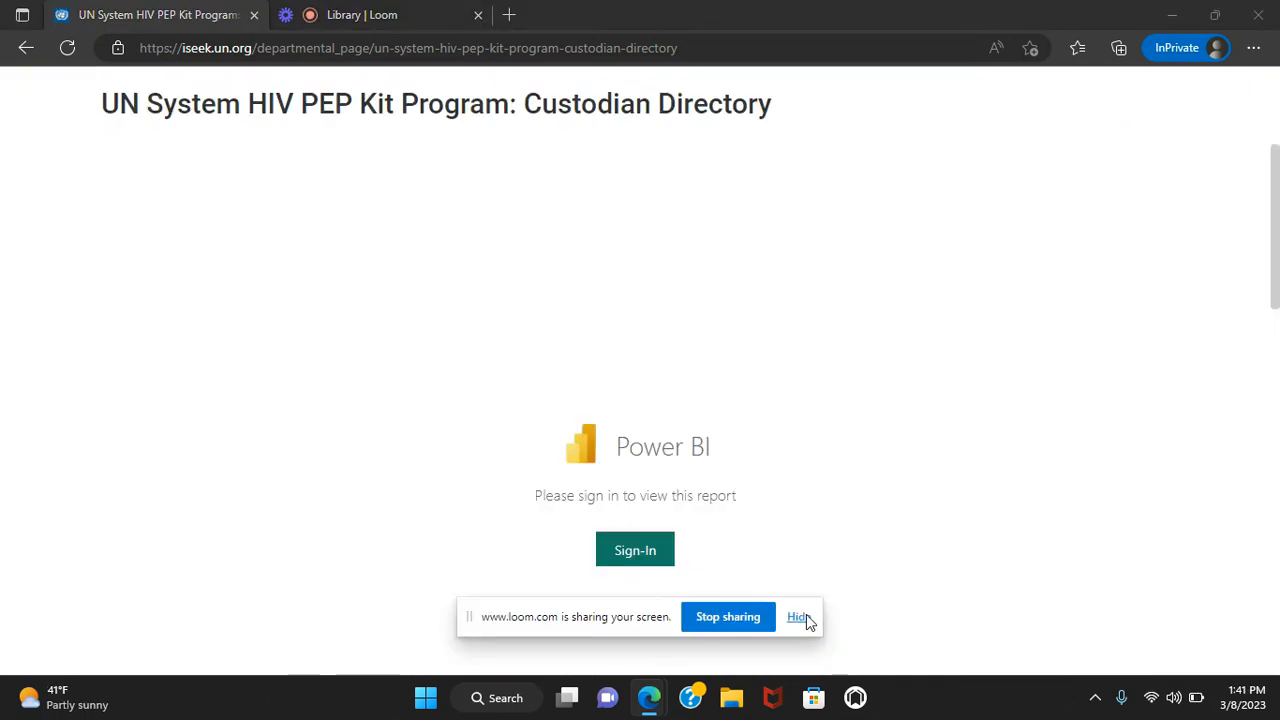
Step: Hide the screen-sharing notice and sign in to the Power BI custodian directory report
{"action": "left_click", "coordinate": [803, 615]}
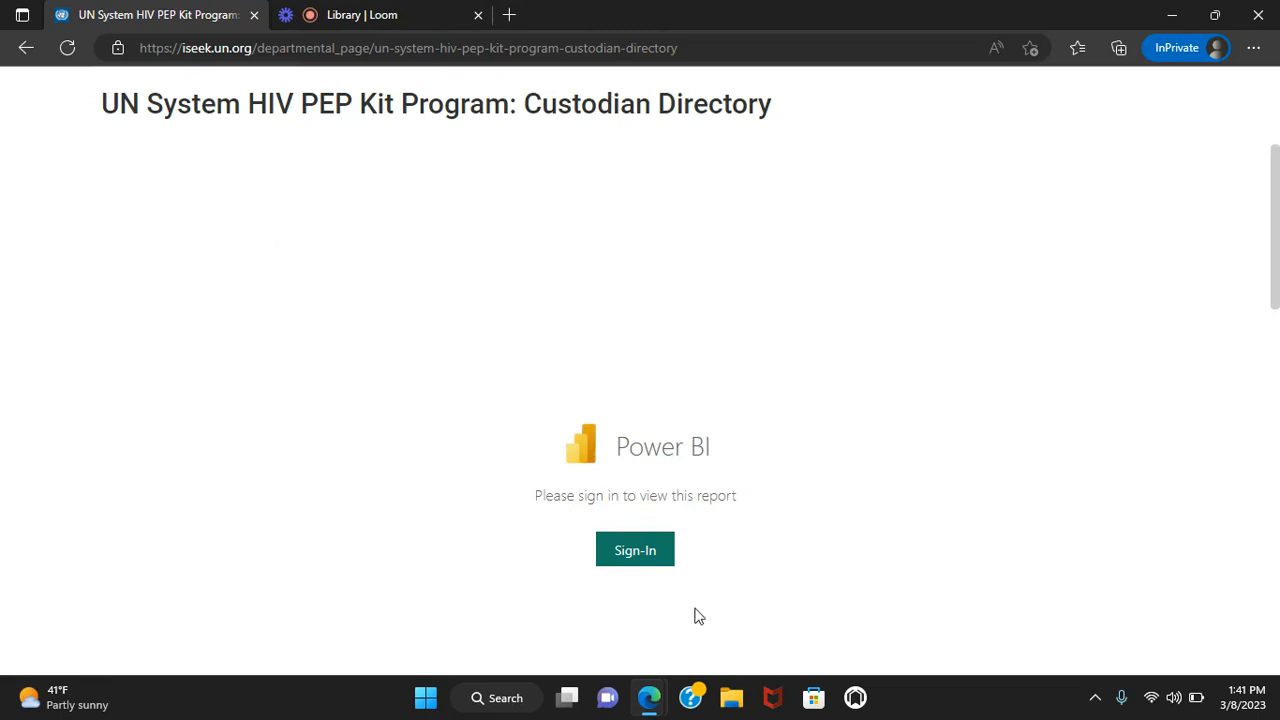
{"action": "left_click", "coordinate": [659, 549]}
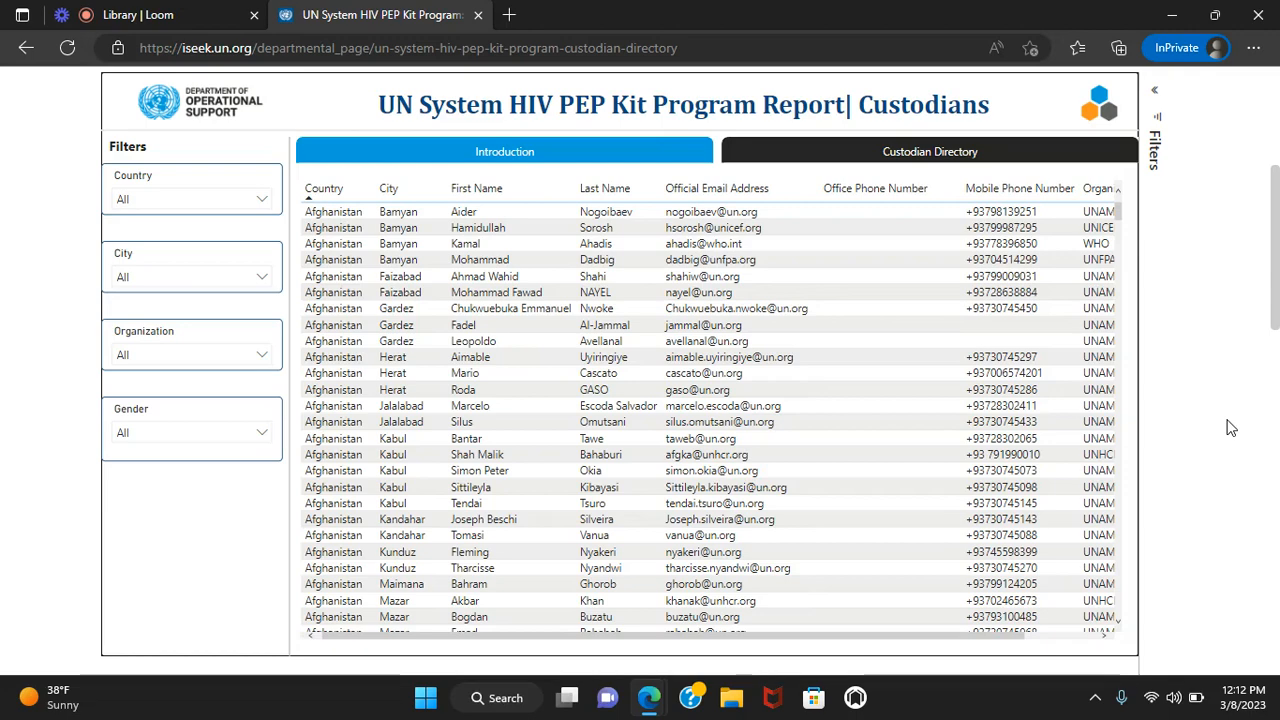
Step: View the report's Introduction page, return to the Custodian Directory and look over the rows and columns of the custodian table
{"action": "left_click", "coordinate": [648, 163]}
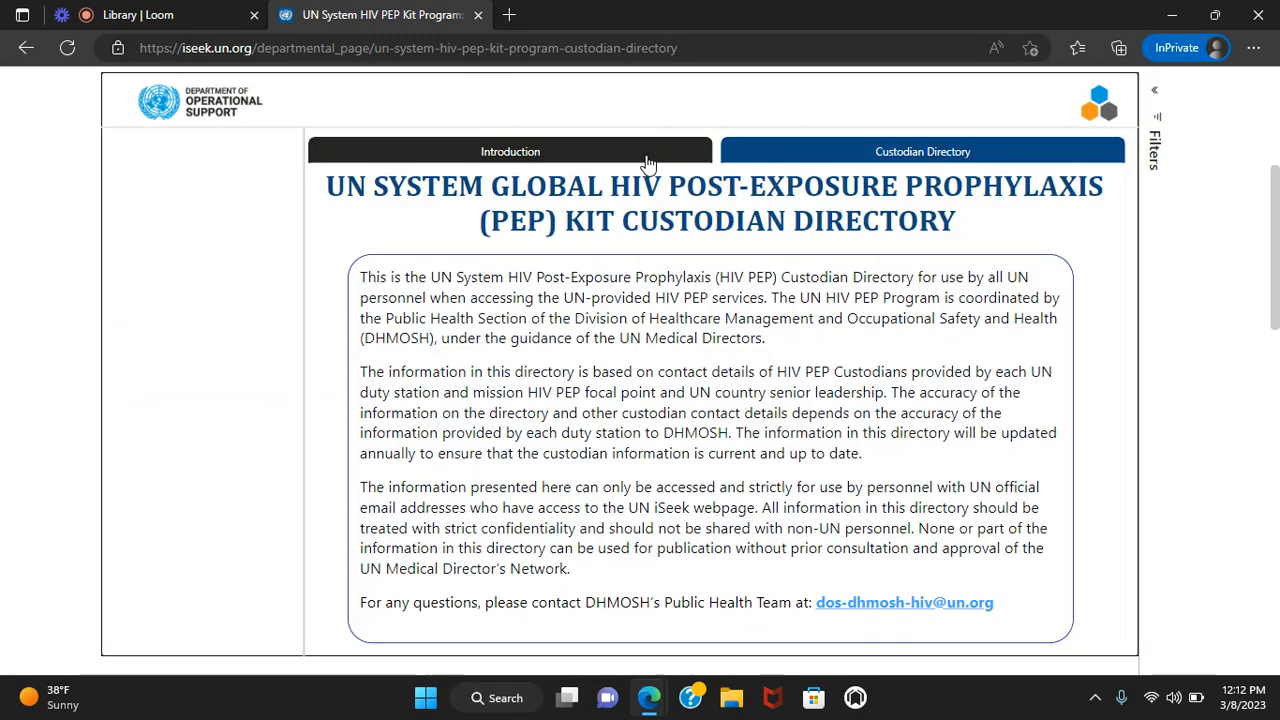
{"action": "left_click", "coordinate": [826, 157]}
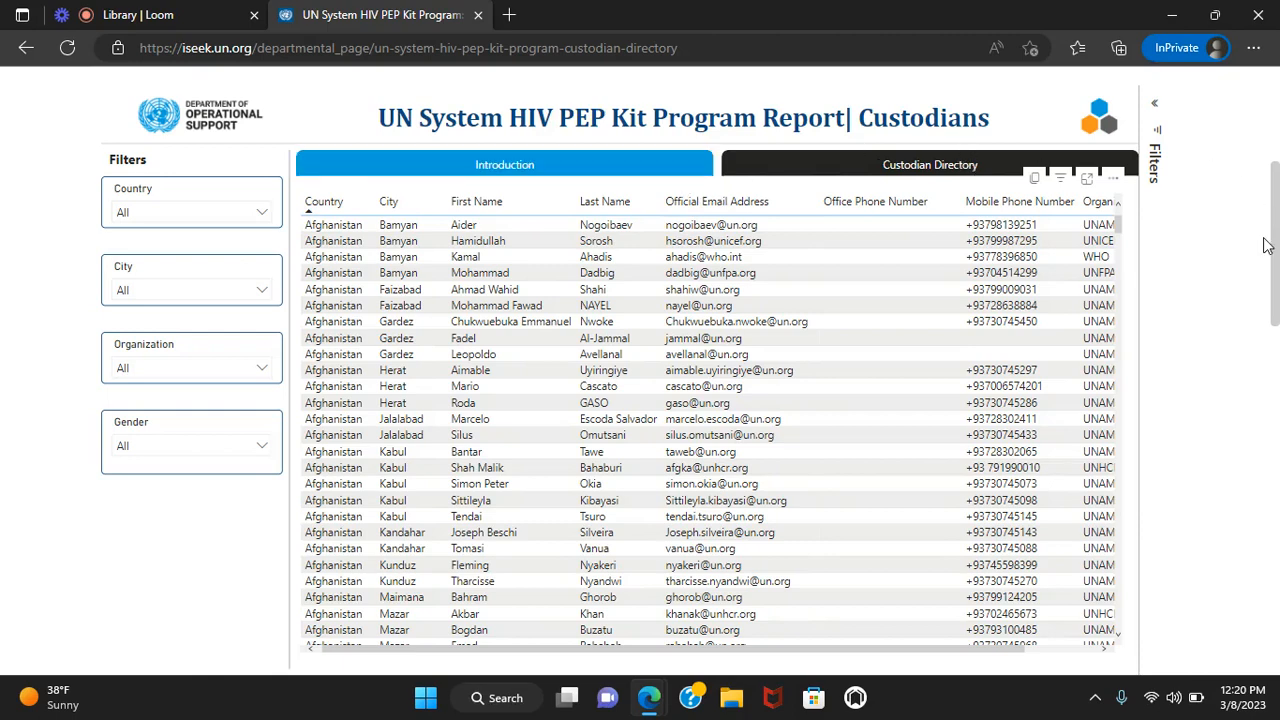
{"action": "left_click_drag", "start_coordinate": [1277, 260], "coordinate": [1277, 312]}
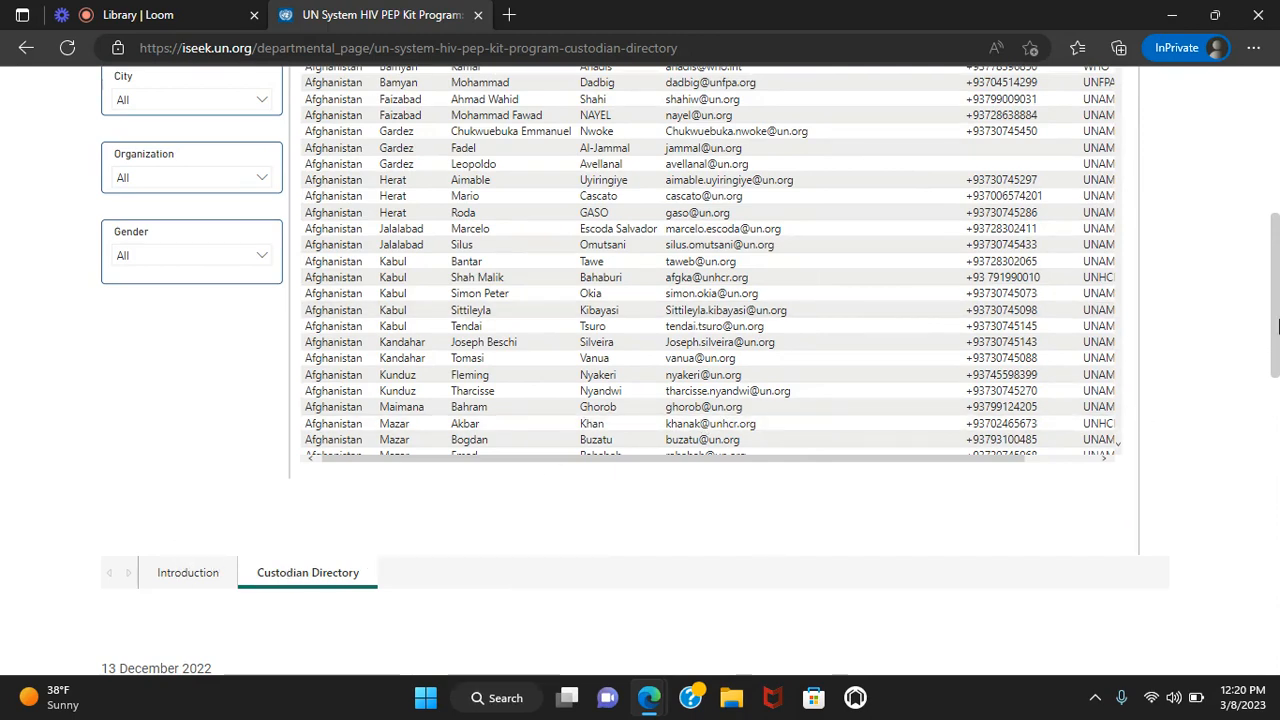
{"action": "scroll", "coordinate": [1277, 306], "scroll_direction": "up", "scroll_amount": 1}
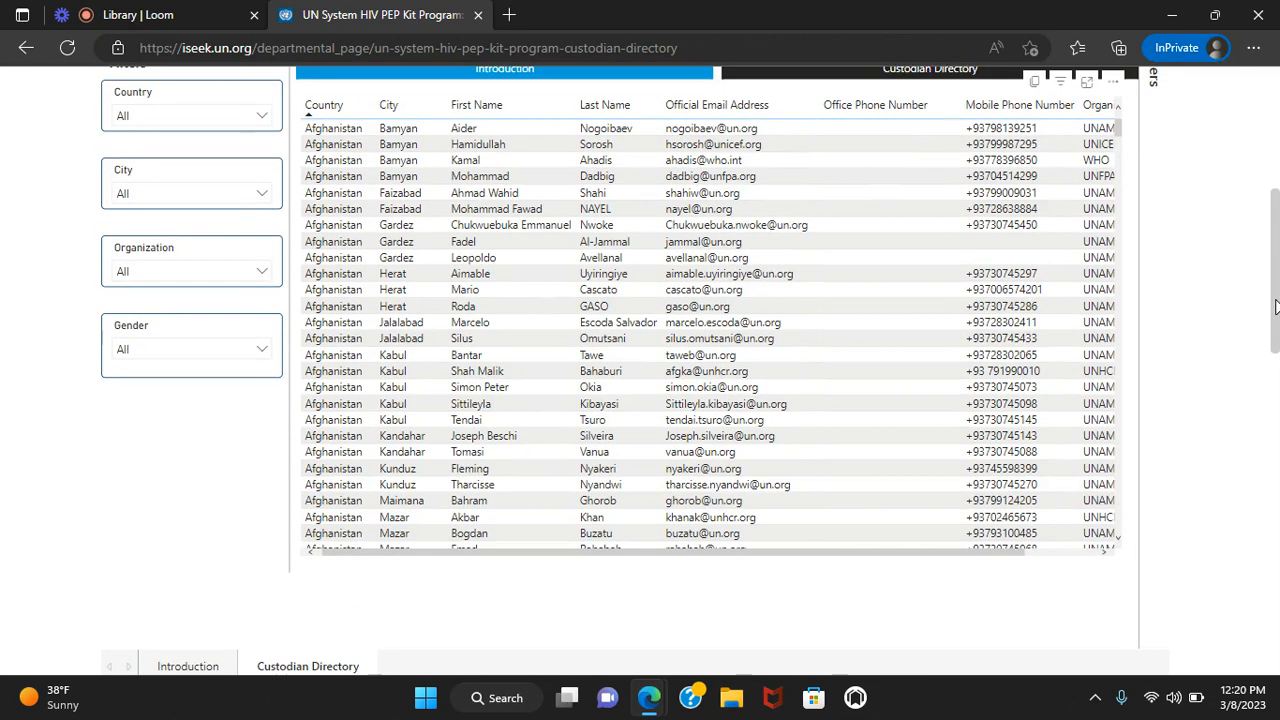
{"action": "scroll", "coordinate": [1277, 306], "scroll_direction": "up", "scroll_amount": 1}
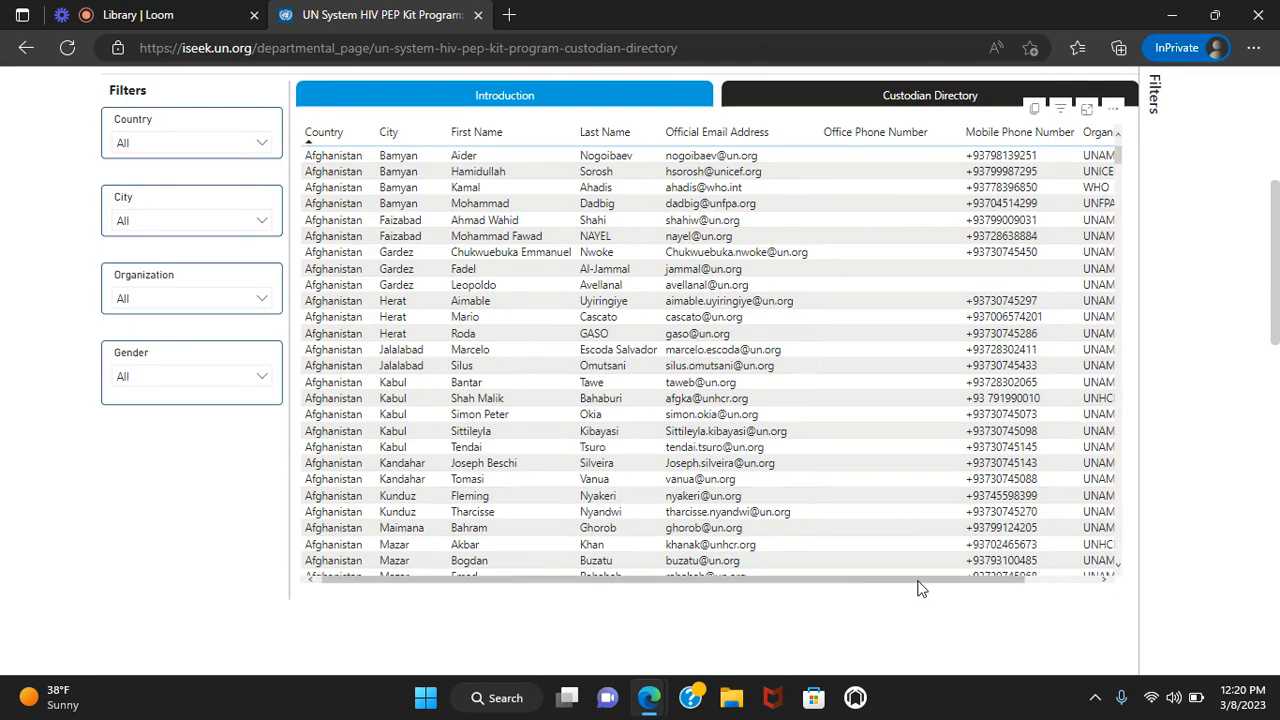
{"action": "left_click_drag", "start_coordinate": [918, 582], "coordinate": [1001, 602]}
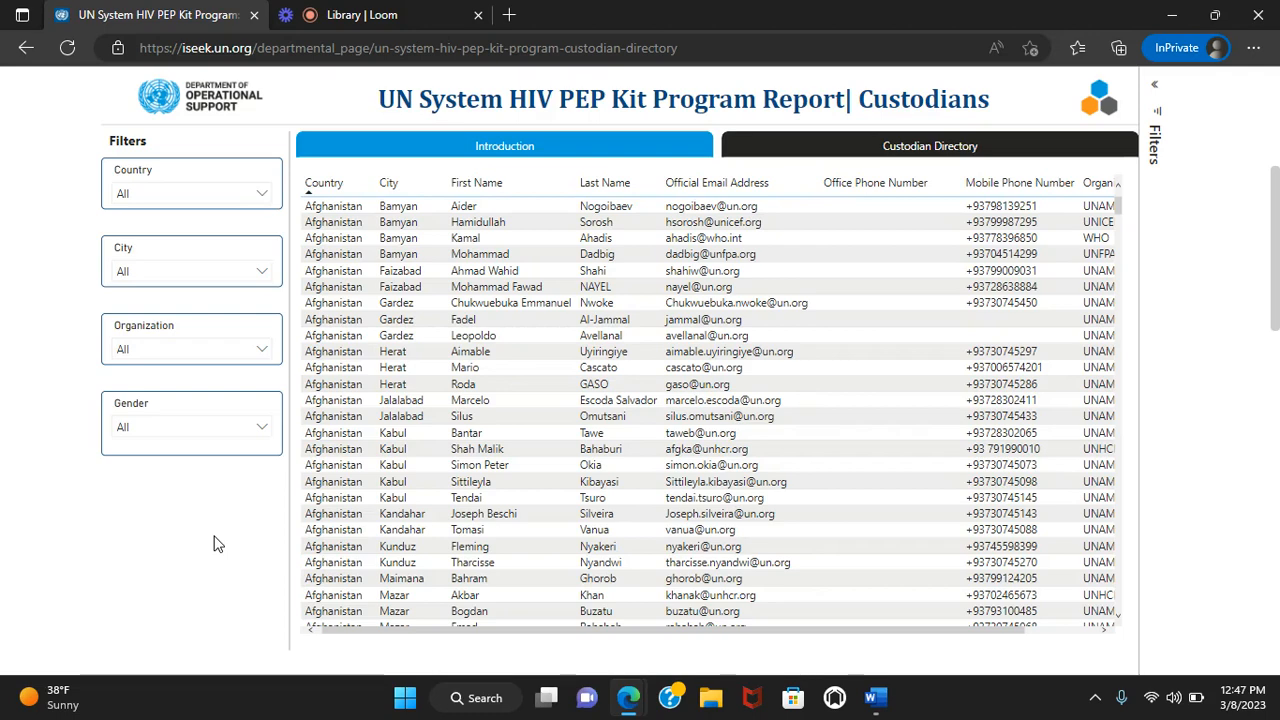
Step: Filter the custodian table by the country Azerbaijan
{"action": "left_click", "coordinate": [262, 194]}
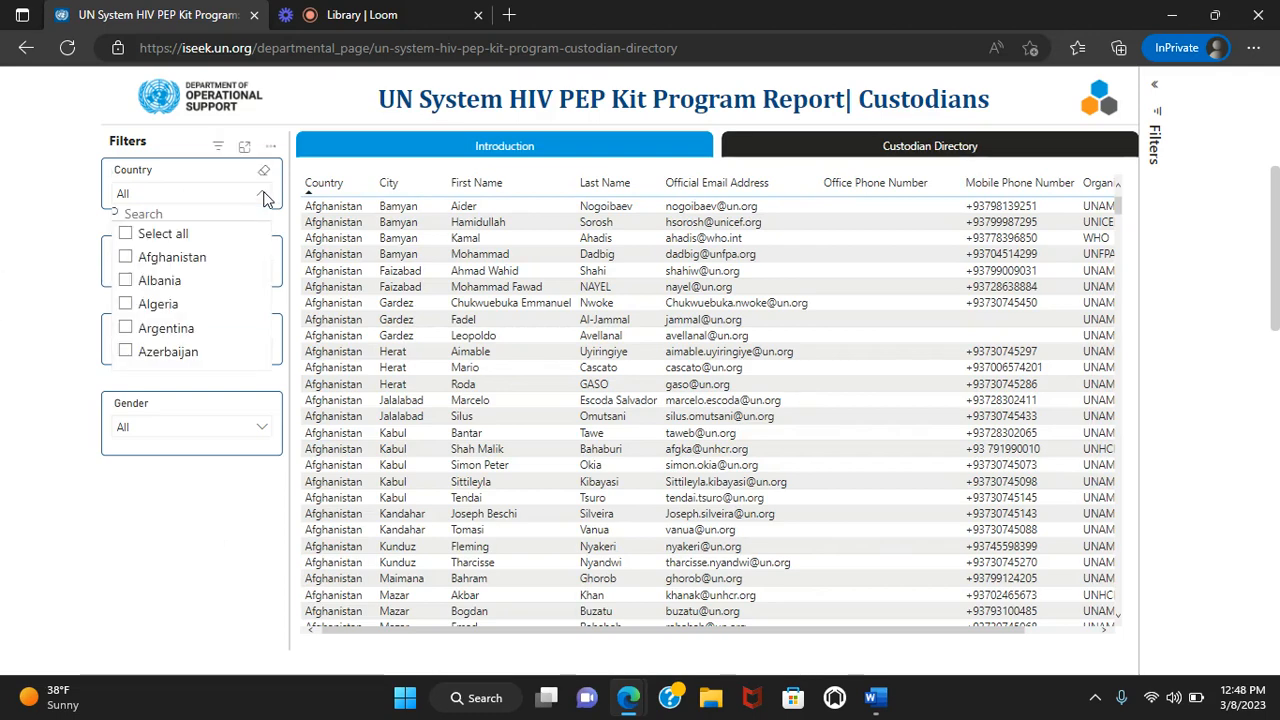
{"action": "left_click", "coordinate": [125, 352]}
{"action": "left_click", "coordinate": [210, 568]}
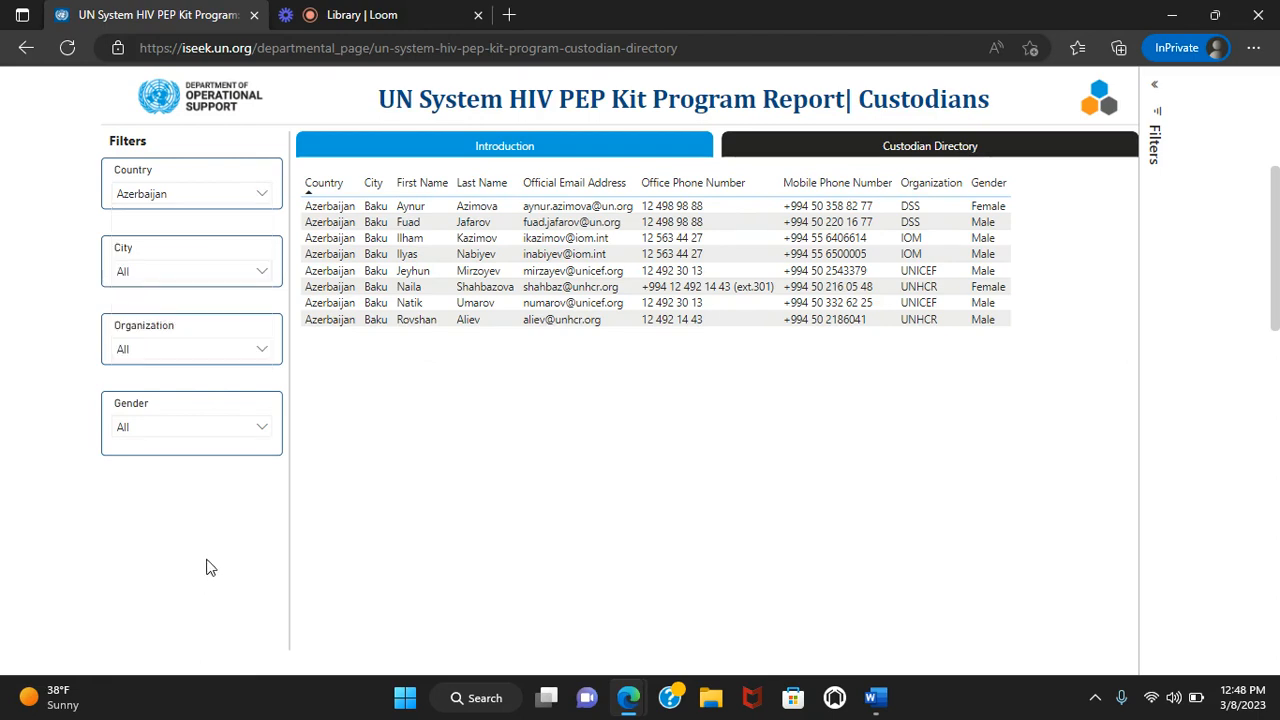
Step: Remove Azerbaijan from the country filter to list the custodians of all countries again
{"action": "left_click", "coordinate": [262, 195]}
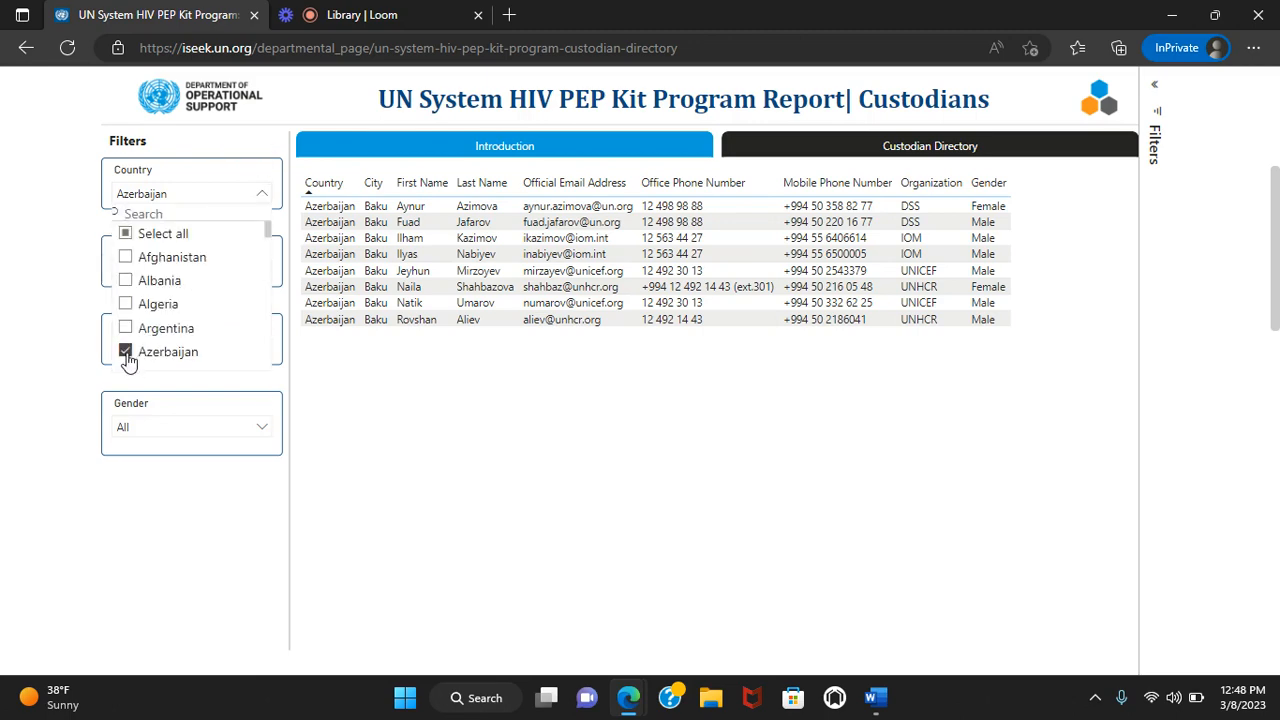
{"action": "left_click", "coordinate": [127, 354]}
{"action": "left_click", "coordinate": [194, 516]}
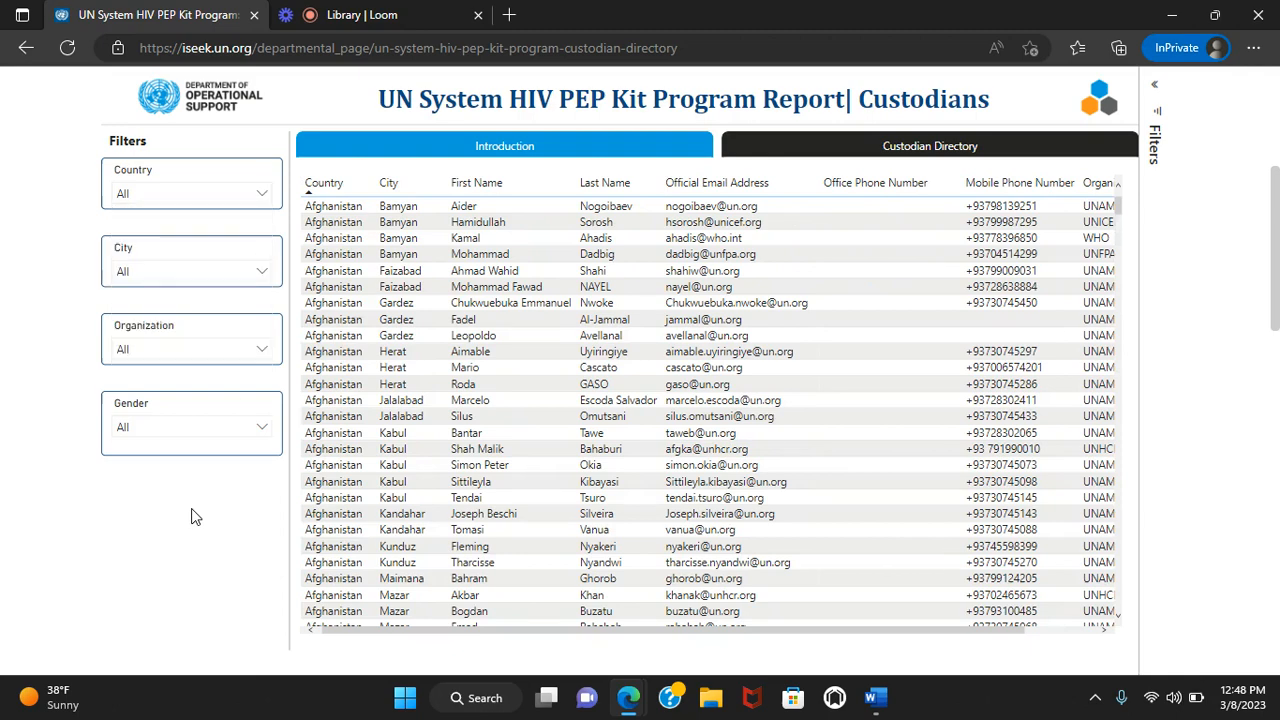
Step: Filter the custodian table by the city Bamyan, and clear that city filter again
{"action": "left_click", "coordinate": [258, 276]}
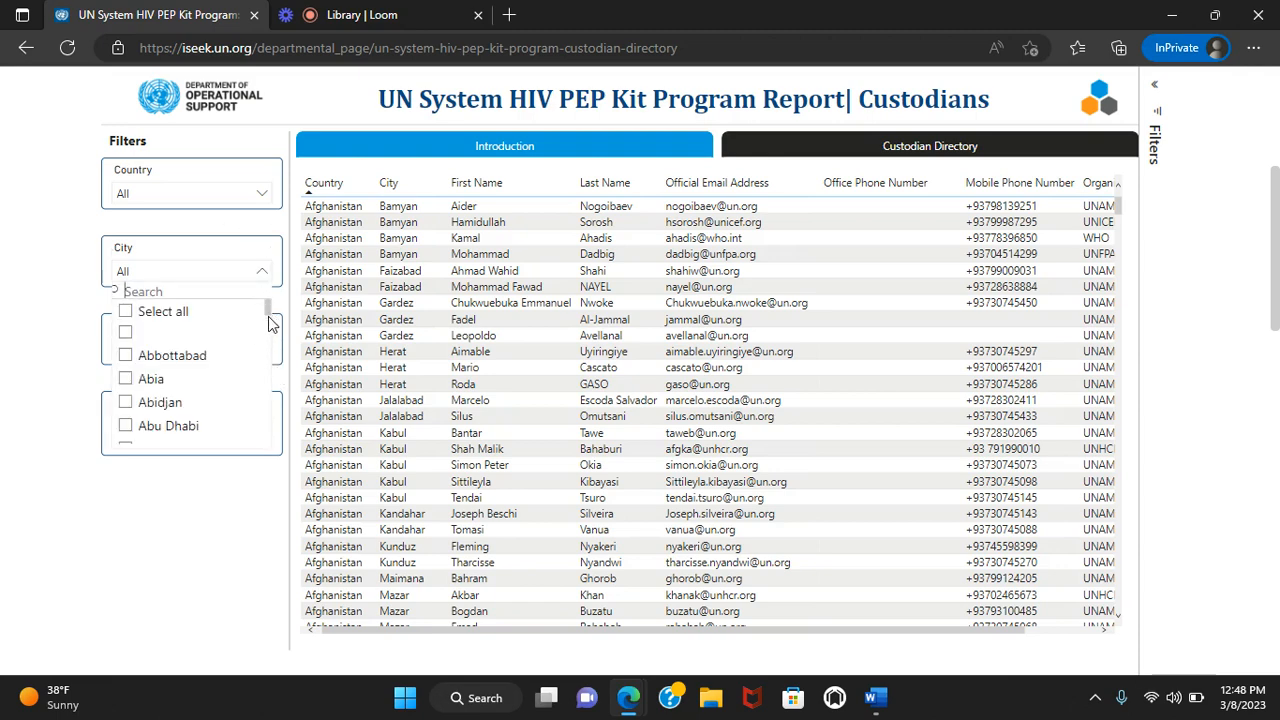
{"action": "left_click_drag", "start_coordinate": [268, 318], "coordinate": [268, 368]}
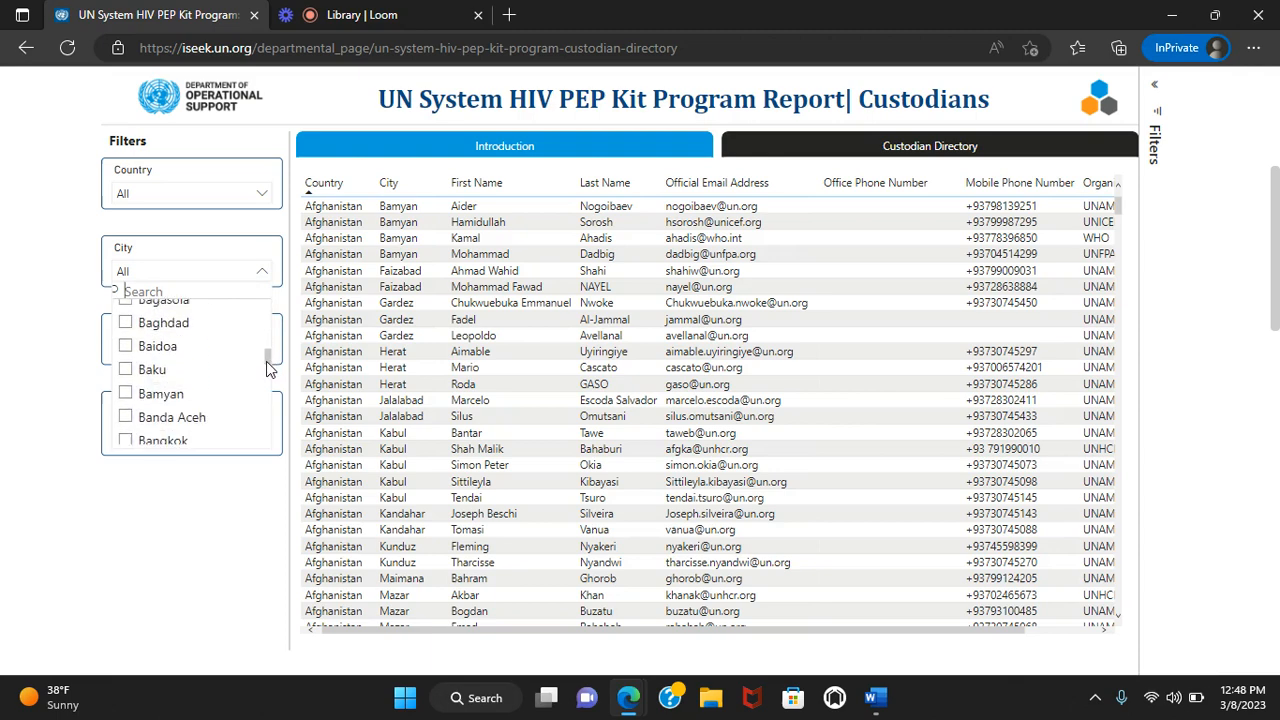
{"action": "left_click", "coordinate": [126, 394]}
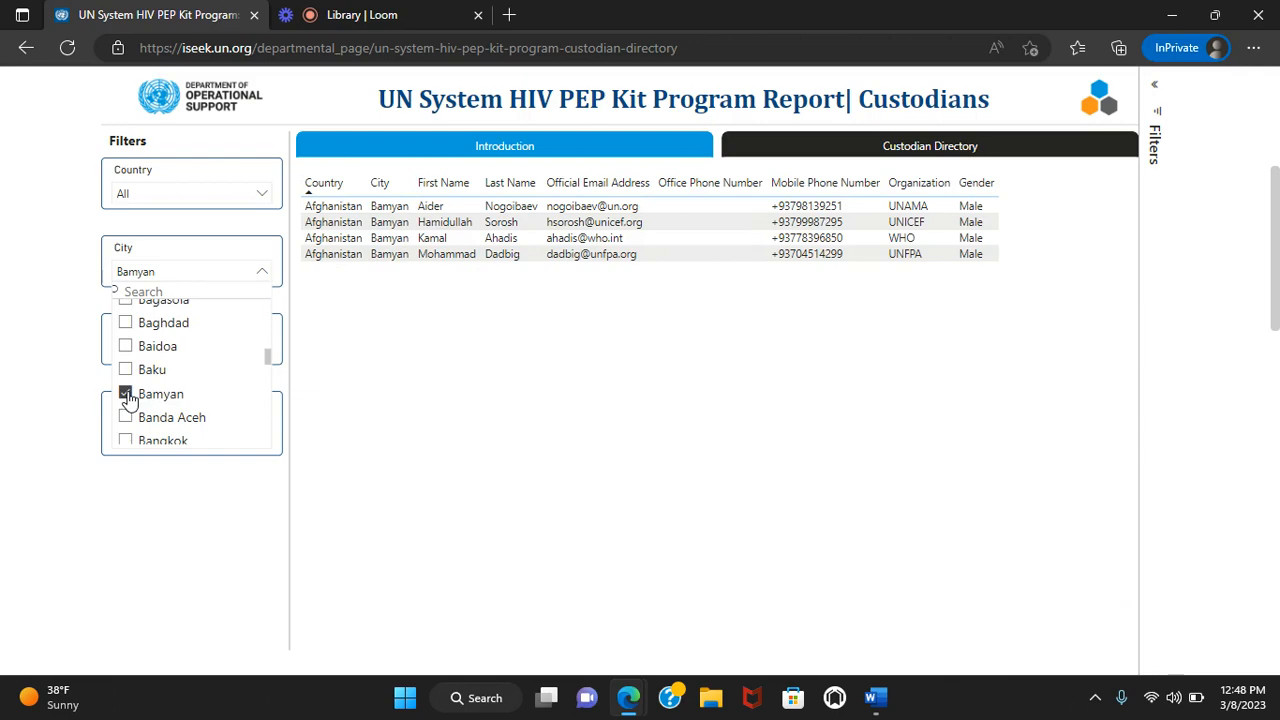
{"action": "left_click", "coordinate": [126, 395]}
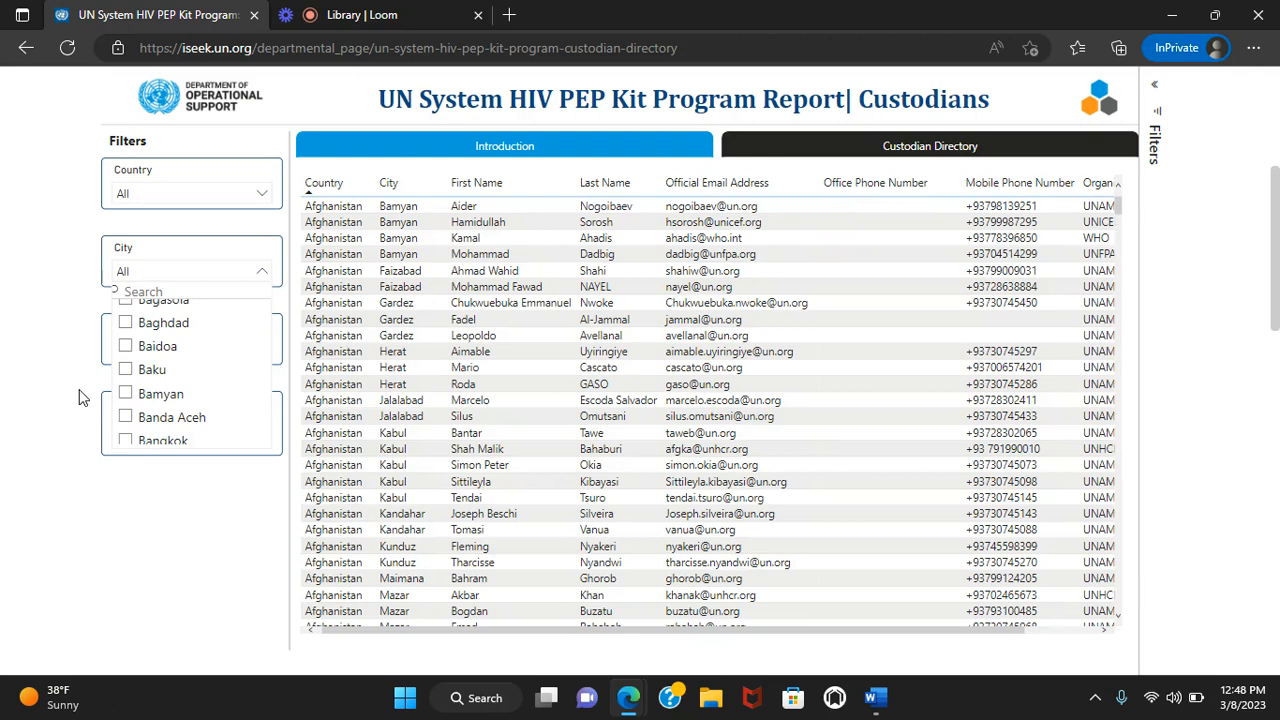
{"action": "left_click", "coordinate": [166, 509]}
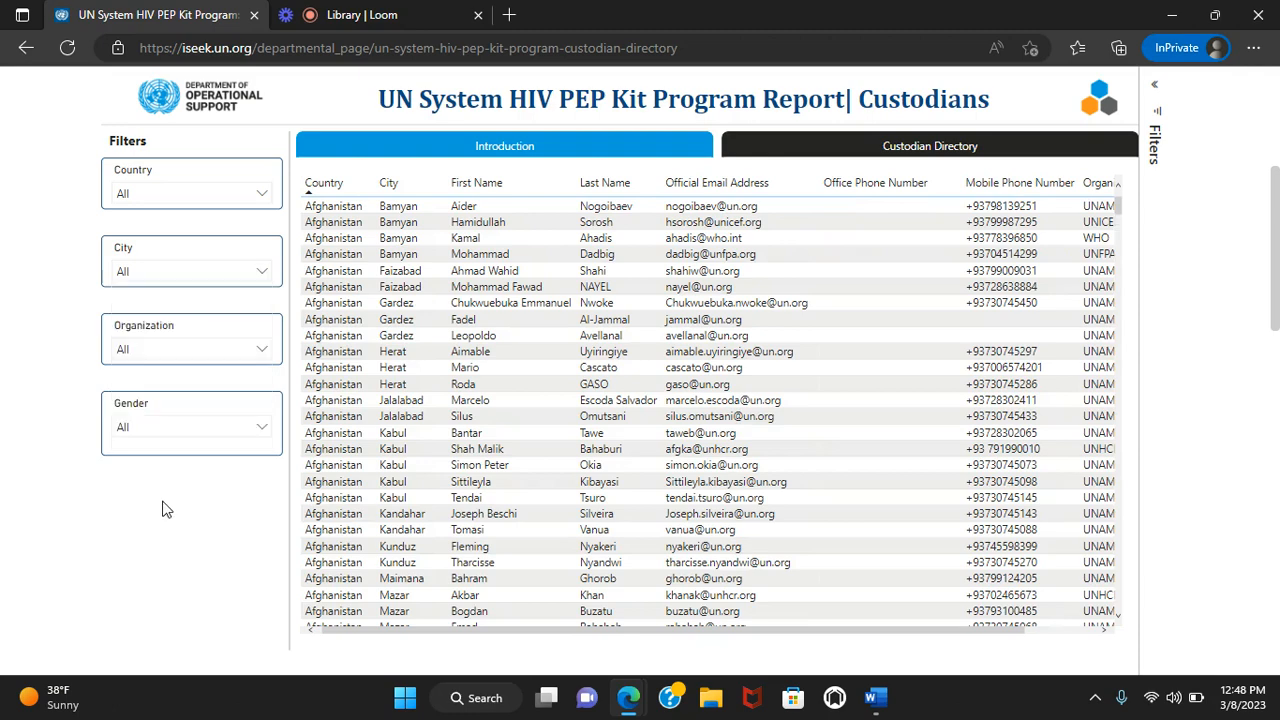
Step: Search the country filter for Nigeria and show only the custodians of that country
{"action": "left_click", "coordinate": [262, 197]}
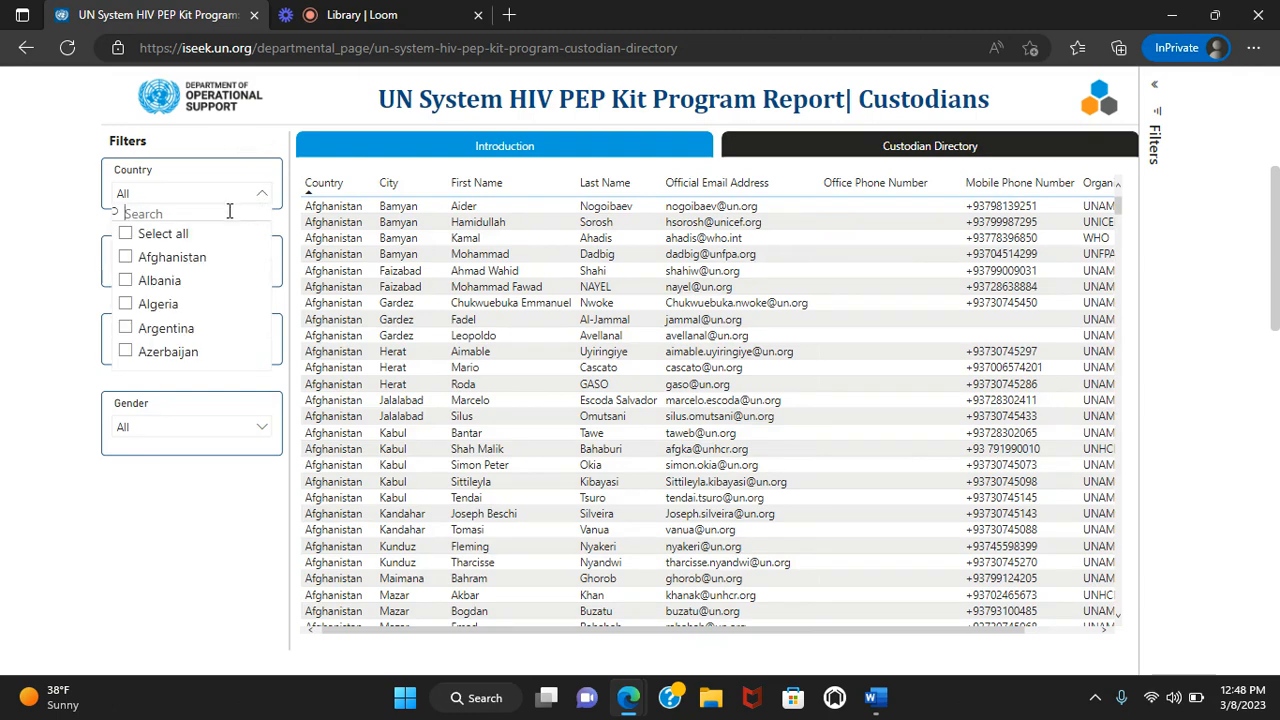
{"action": "type", "text": "Nigeria"}
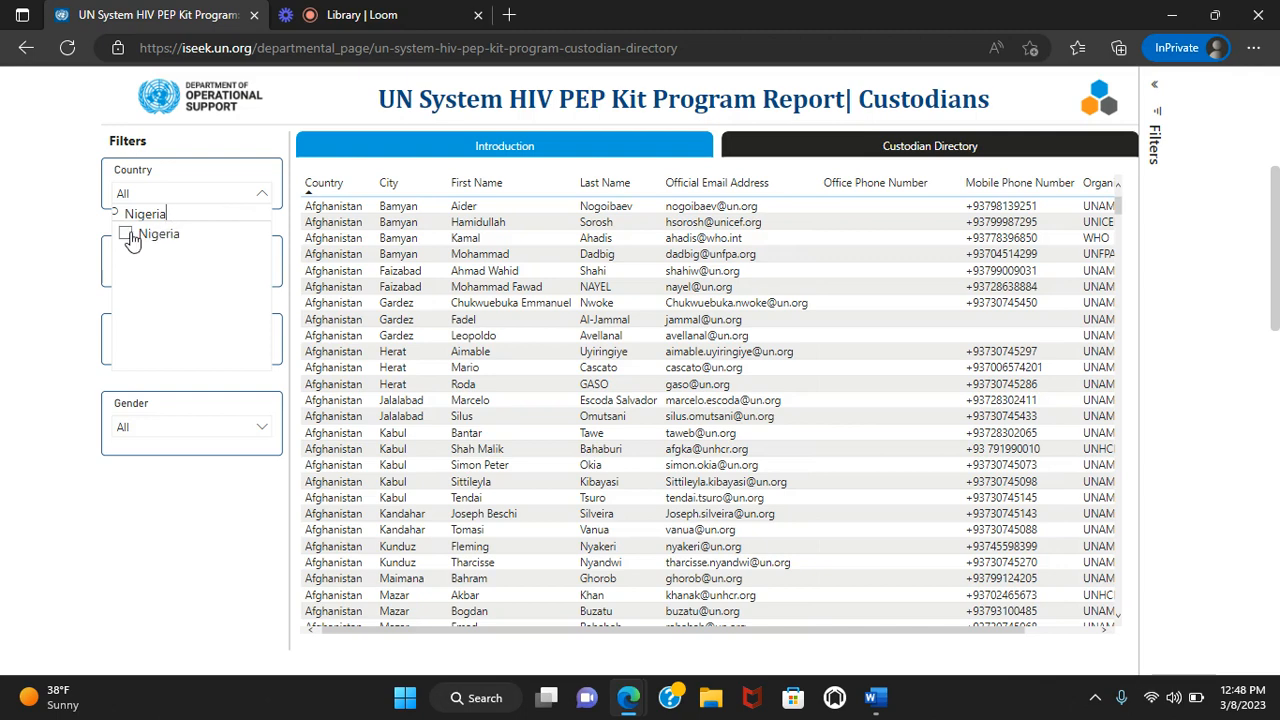
{"action": "left_click", "coordinate": [128, 238]}
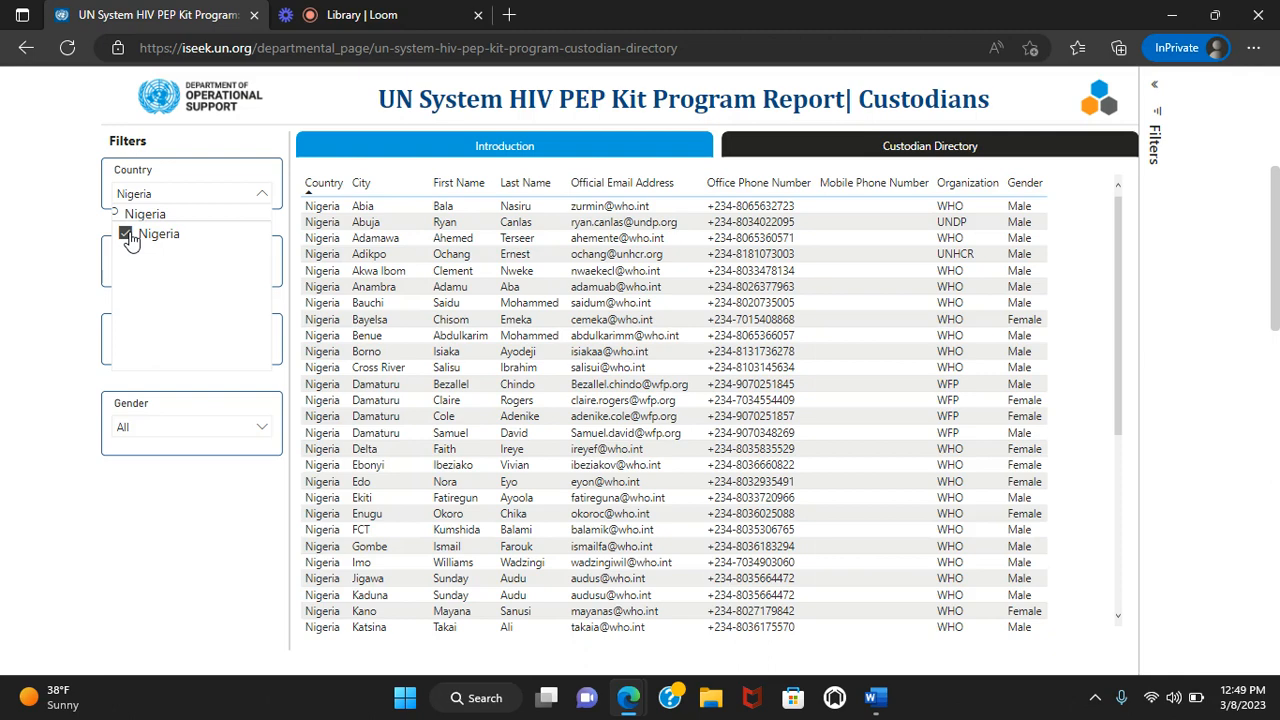
Step: Remove Nigeria from the country filter, empty the filter's search text and close the country list
{"action": "left_click", "coordinate": [127, 236]}
{"action": "left_click", "coordinate": [192, 212]}
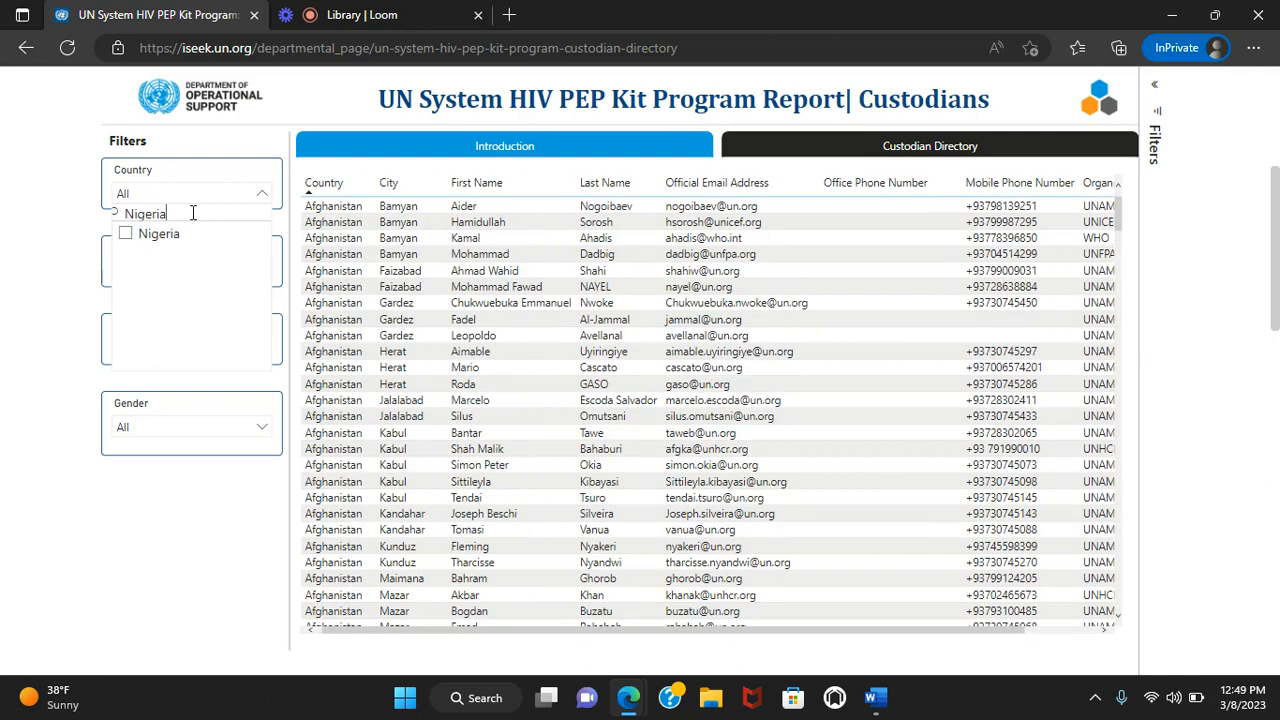
{"action": "key", "text": "BackSpace"}
{"action": "key", "text": "BackSpace"}
{"action": "key", "text": "BackSpace"}
{"action": "key", "text": "BackSpace"}
{"action": "key", "text": "BackSpace"}
{"action": "key", "text": "BackSpace"}
{"action": "key", "text": "BackSpace"}
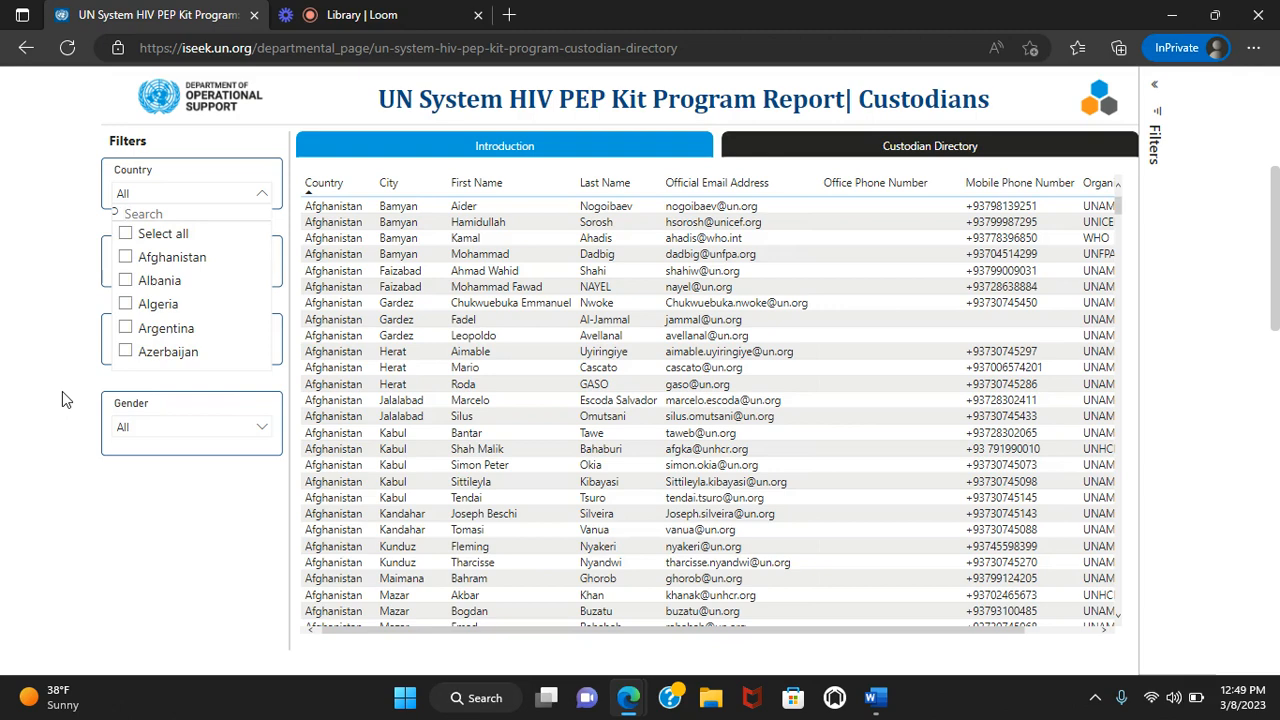
{"action": "left_click", "coordinate": [137, 499]}
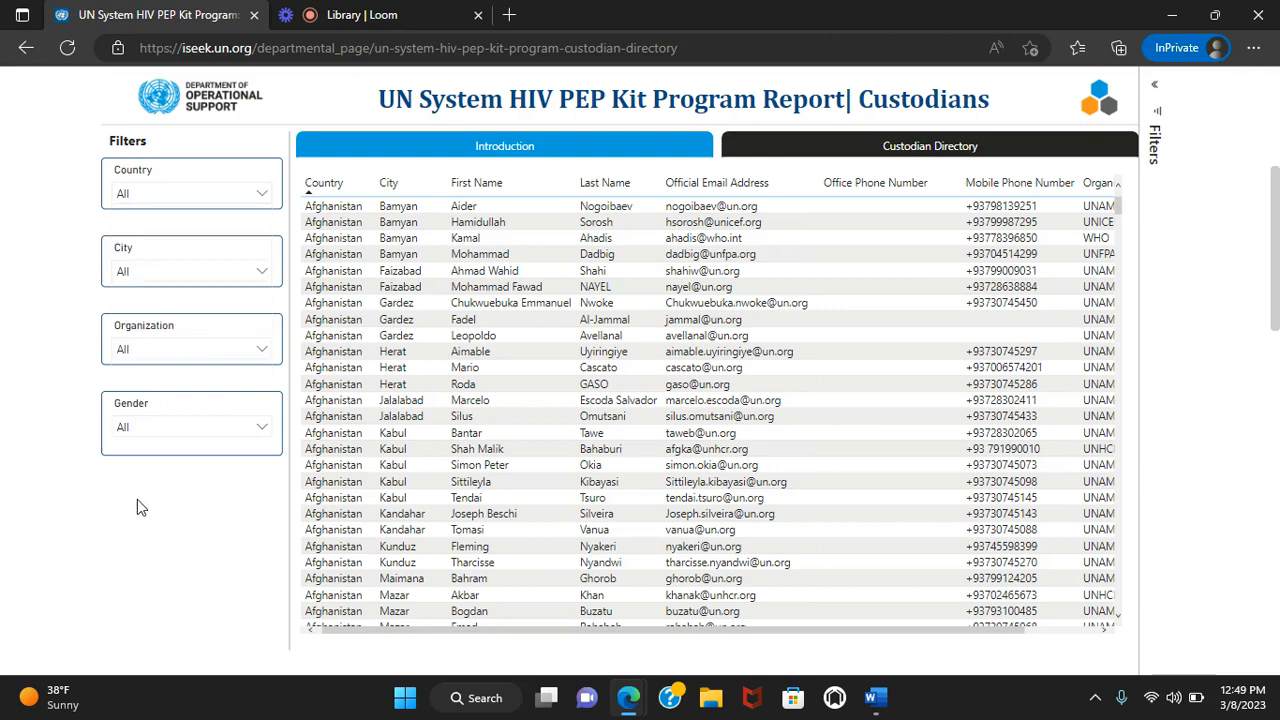